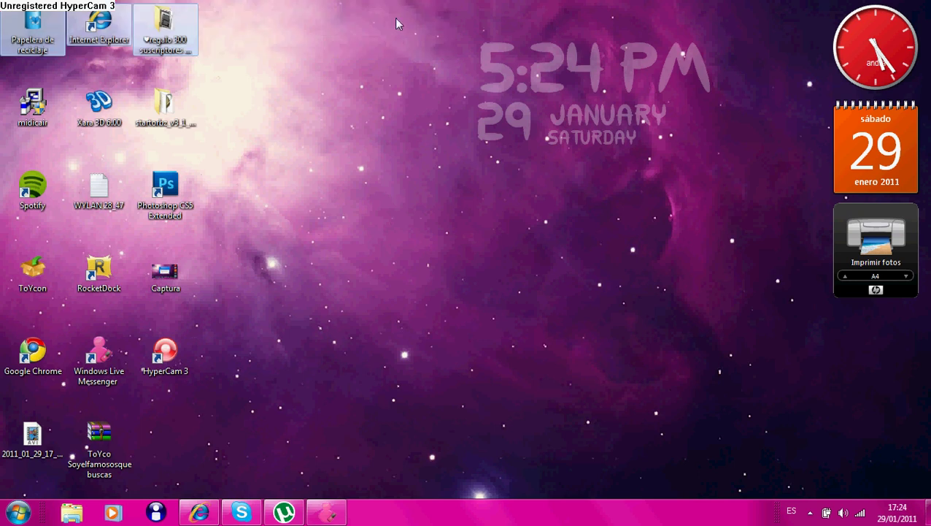
Step: Move the recycle bin icon out of the icon columns into the open area of the desktop
left_click(286, 14)
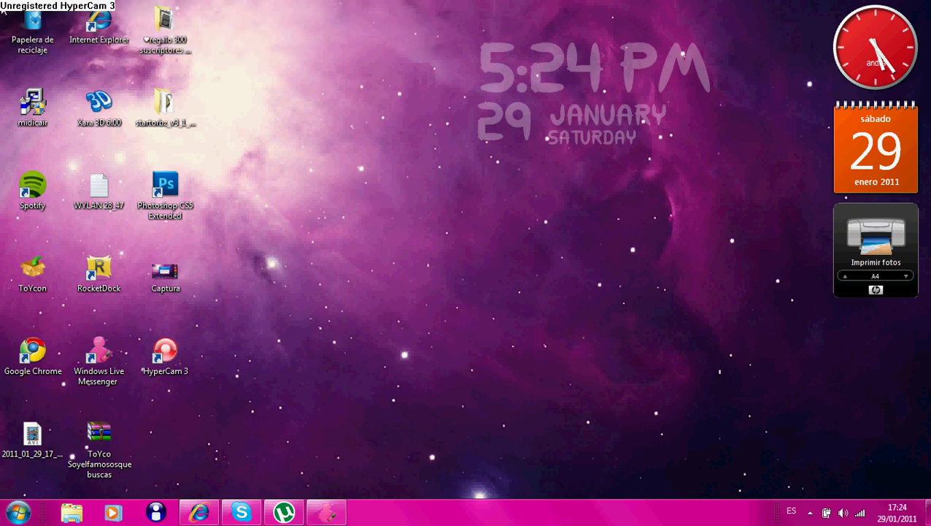
mouse_move(32, 24)
left_mouse_down()
mouse_move(263, 113)
mouse_move(349, 118)
left_mouse_up()
left_click_drag(277, 64, 415, 178)
left_click_drag(410, 162, 309, 78)
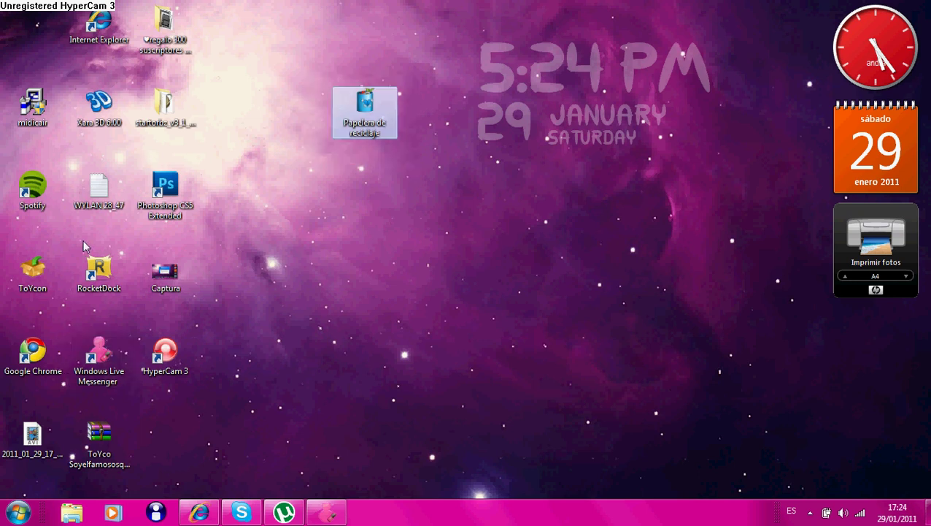
Step: Launch RocketDock and move the ToYco archive beside the HyperCam 3 icon, clear of the dock
double_click(99, 272)
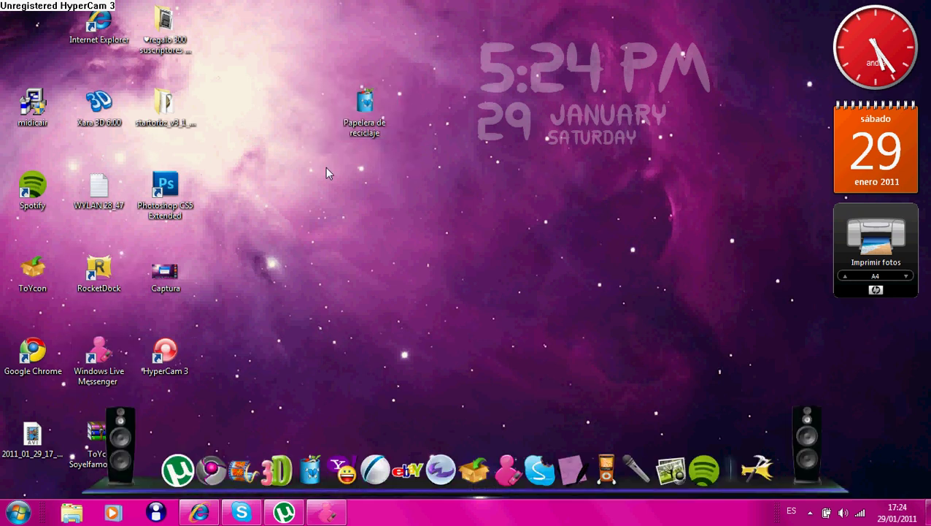
left_click_drag(95, 437, 230, 357)
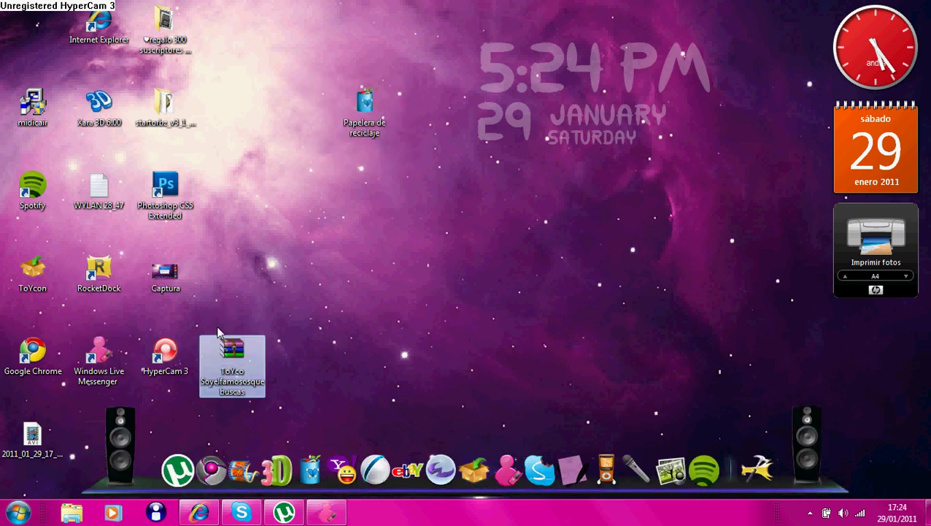
left_click_drag(405, 158, 296, 67)
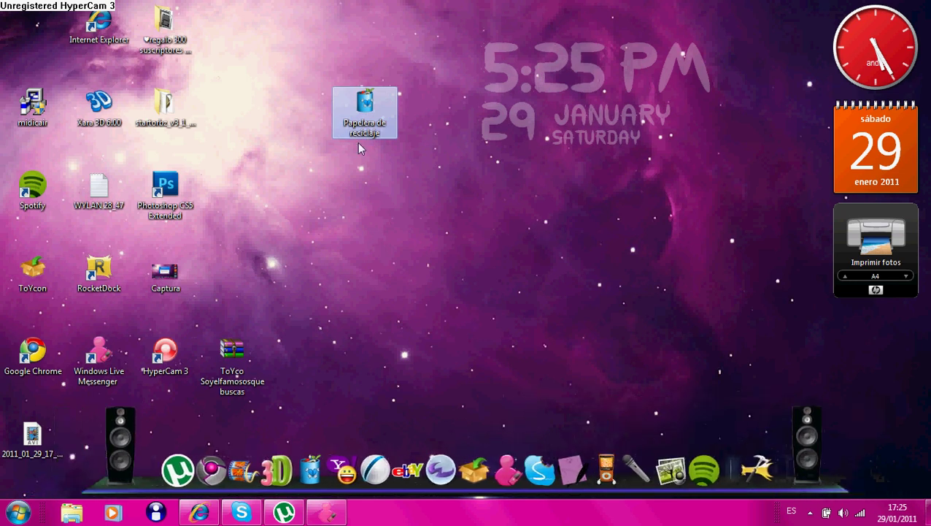
Step: Return the recycle bin icon to its original place above the midicair icon
left_click_drag(271, 35, 570, 261)
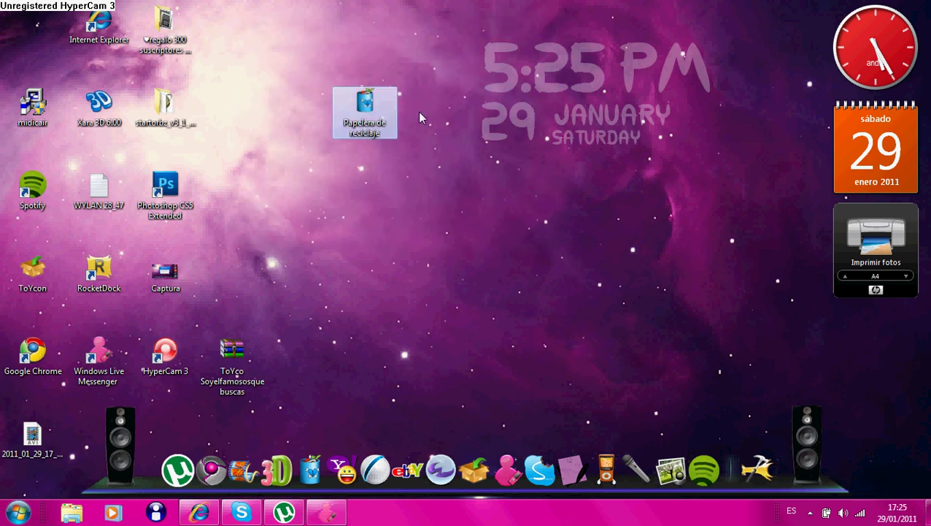
left_click_drag(470, 209, 279, 35)
left_click_drag(388, 120, 40, 25)
left_click_drag(244, 10, 455, 168)
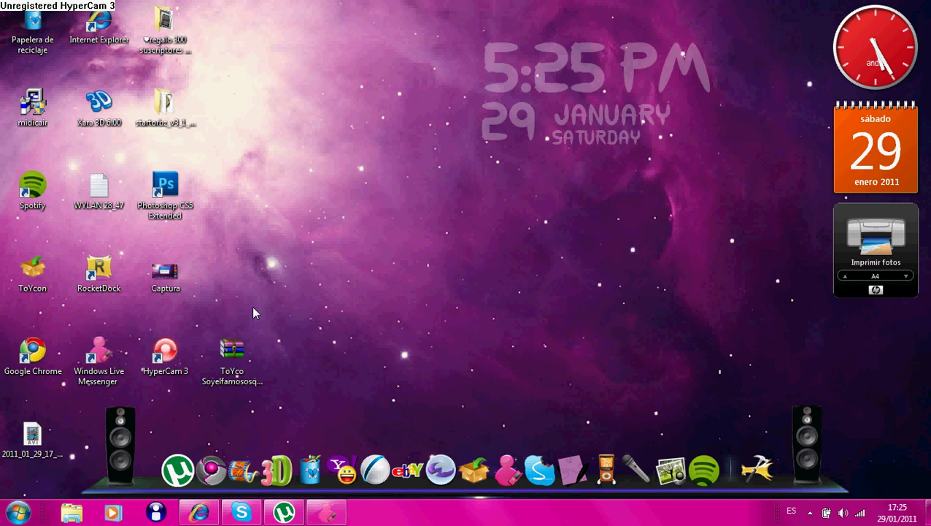
Step: Move the ToYco archive up beside the Photoshop icon and back beside the HyperCam 3 icon
left_click_drag(232, 354, 232, 193)
left_click_drag(349, 88, 721, 258)
left_click_drag(737, 202, 432, 37)
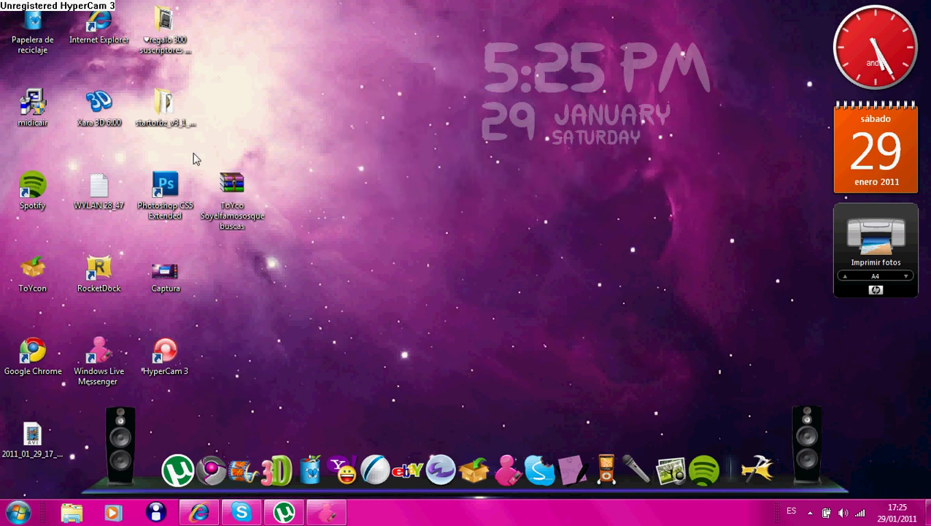
left_click_drag(230, 198, 231, 365)
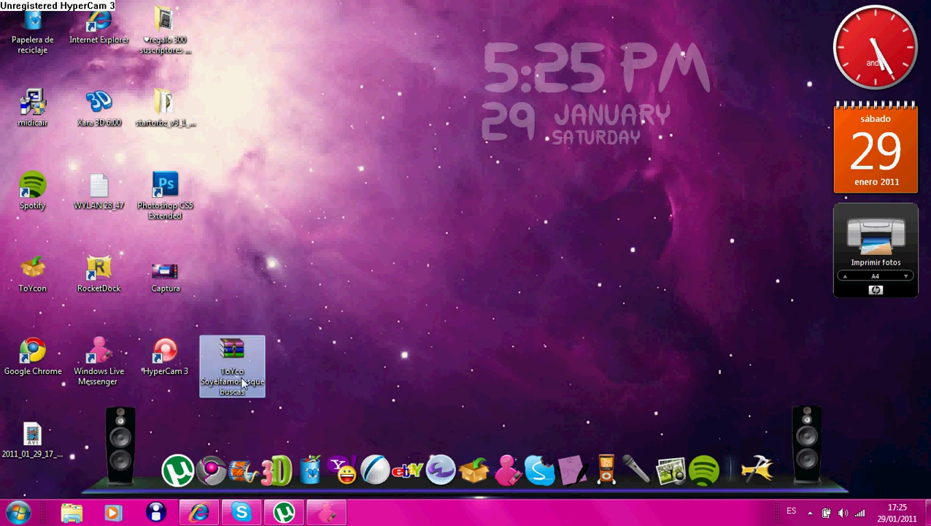
Step: Shift the clock gadget slightly, and move the ToYcon icon into the open desktop area and back above Google Chrome
left_click_drag(496, 137, 482, 162)
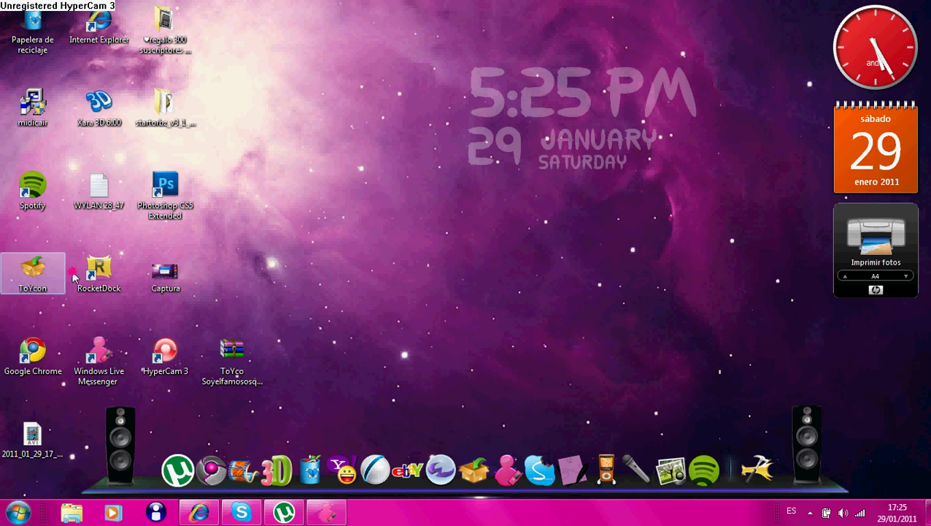
left_click_drag(33, 271, 298, 189)
left_click_drag(249, 128, 412, 252)
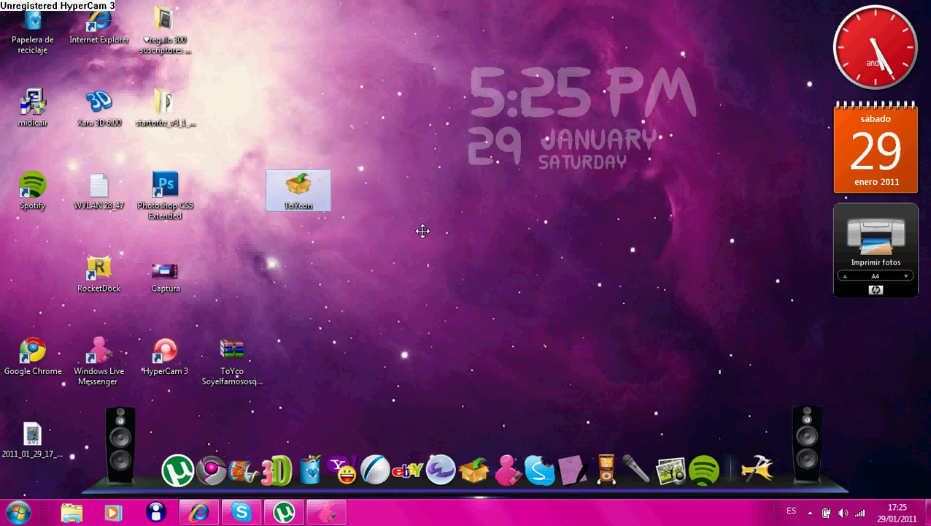
left_click_drag(281, 196, 47, 241)
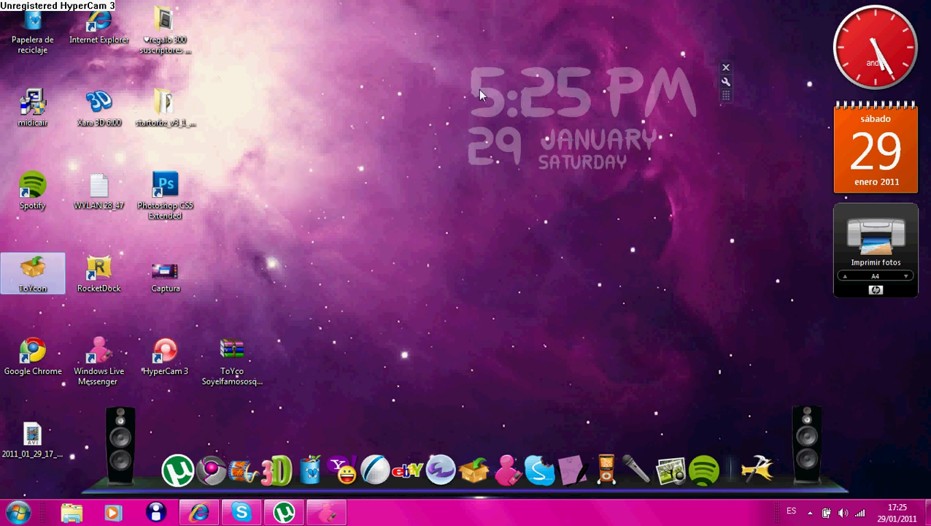
Step: Nudge the large clock gadget slightly toward the calendar gadget
mouse_move(480, 90)
left_mouse_down()
mouse_move(500, 75)
mouse_move(489, 86)
left_mouse_up()
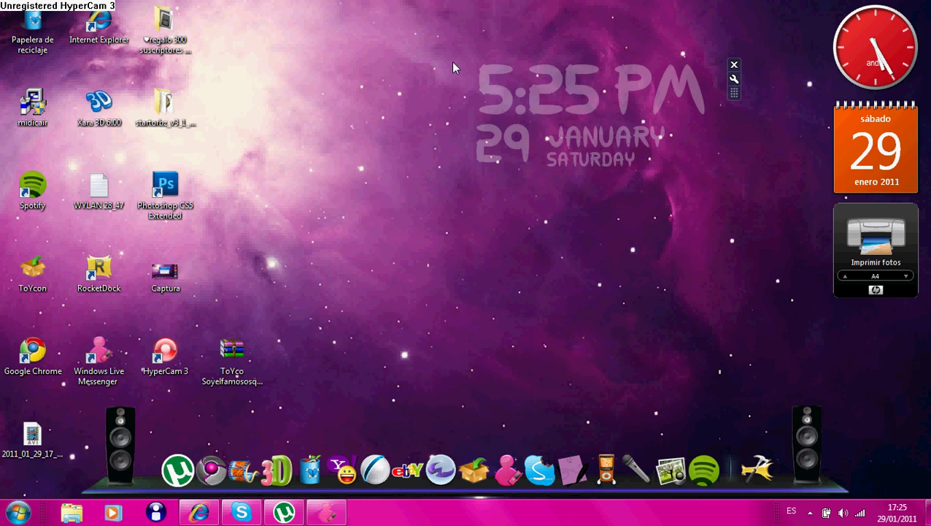
left_click_drag(424, 14, 791, 203)
left_click_drag(261, 248, 733, 253)
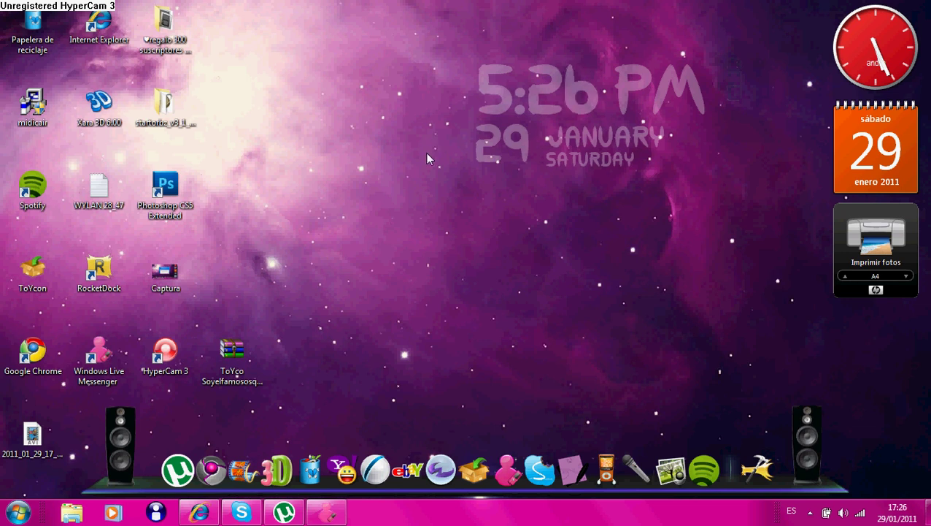
Step: Move the ToYco archive to the middle of the desktop and extract its contents onto the desktop
mouse_move(243, 378)
left_mouse_down()
mouse_move(438, 383)
mouse_move(460, 402)
mouse_move(421, 377)
mouse_move(418, 195)
left_mouse_up()
mouse_move(349, 122)
left_mouse_down()
mouse_move(589, 281)
mouse_move(552, 276)
left_mouse_up()
left_click_drag(506, 255, 293, 100)
left_click_drag(312, 113, 547, 291)
right_click(445, 204)
left_click(460, 239)
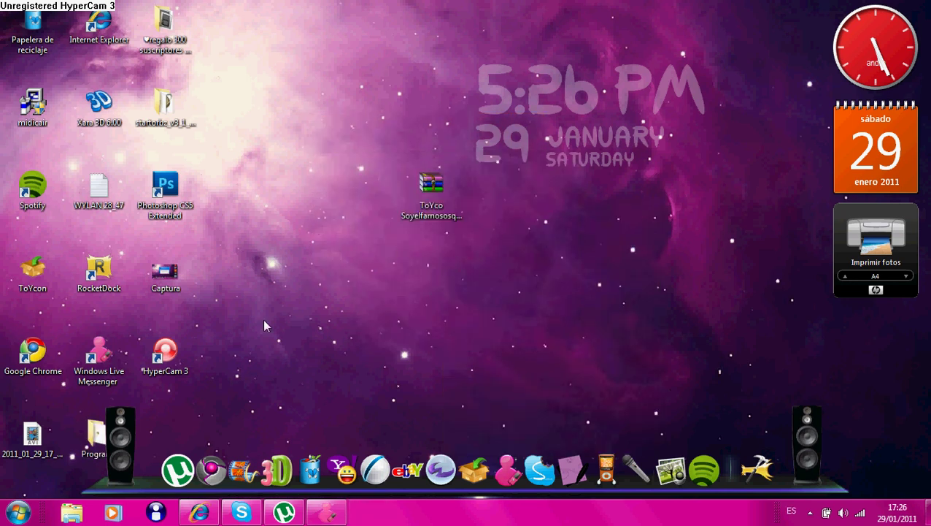
Step: Move the extracted Programa folder into the open desktop area and open it in a maximized window
left_click_drag(100, 429, 319, 244)
left_click_drag(247, 219, 188, 223)
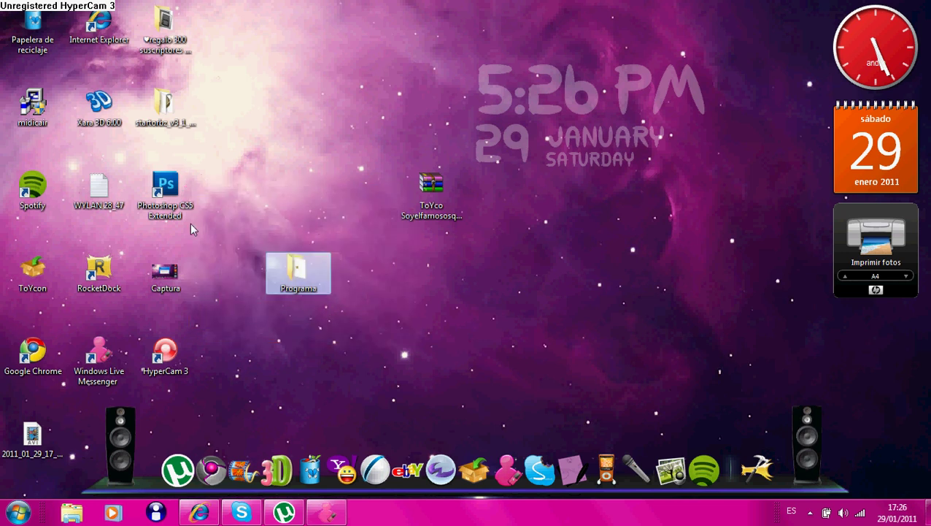
double_click(300, 278)
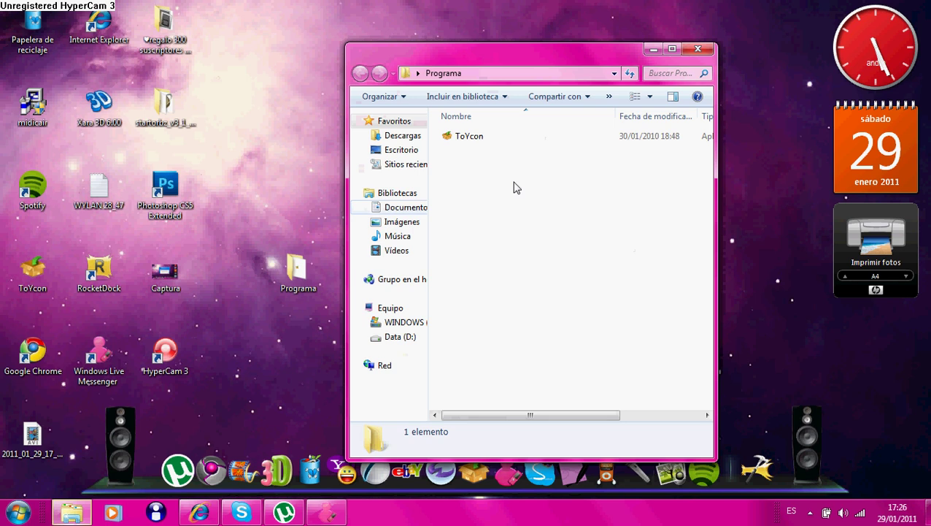
left_click(673, 49)
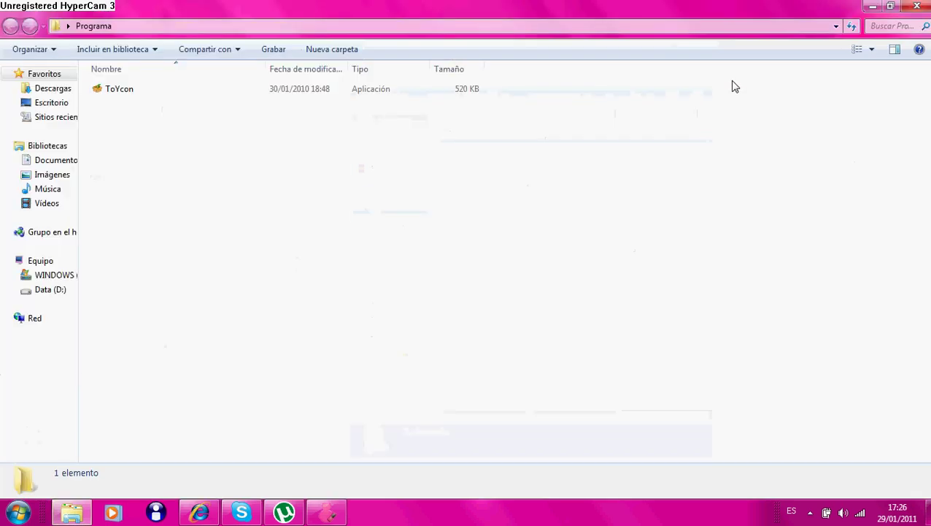
Step: Enlarge the file icons in the Programa folder to inspect the ToYcon application, and close the folder window
left_click(860, 49)
left_click(860, 49)
left_click(859, 49)
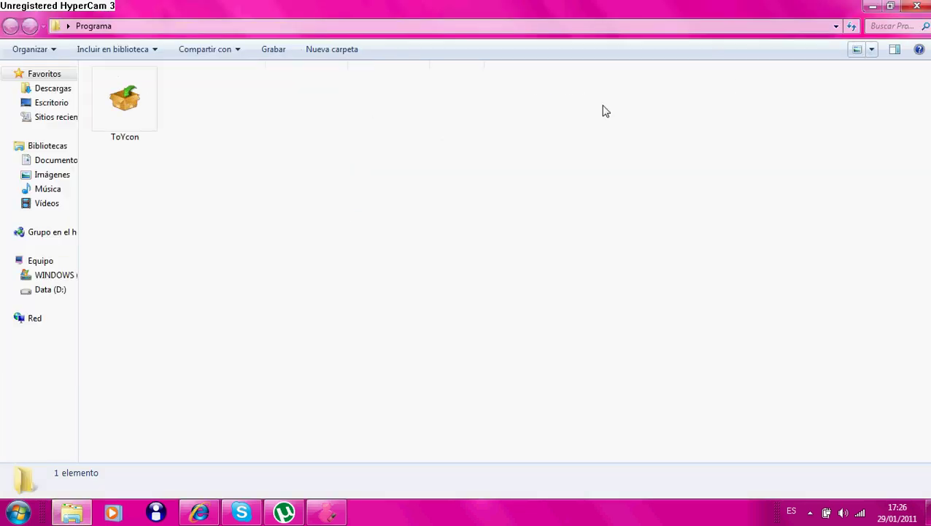
left_click(139, 92)
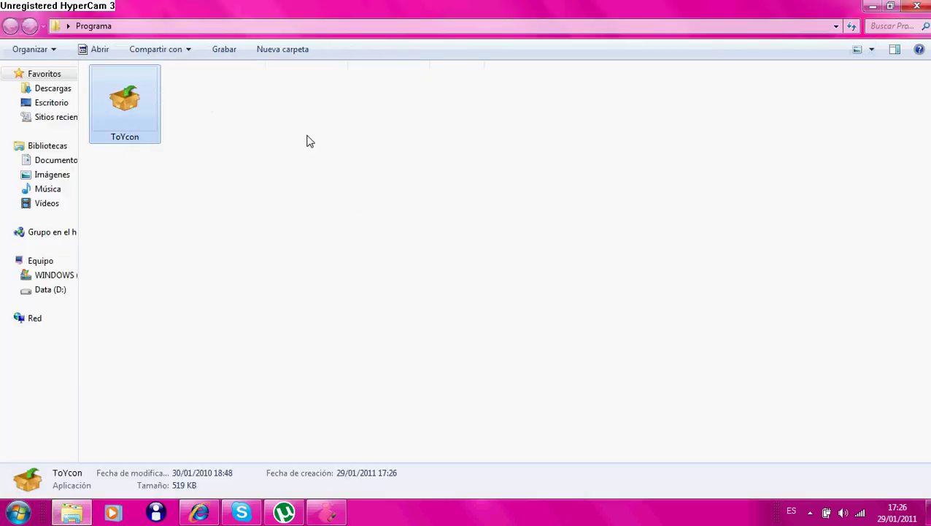
left_click(917, 5)
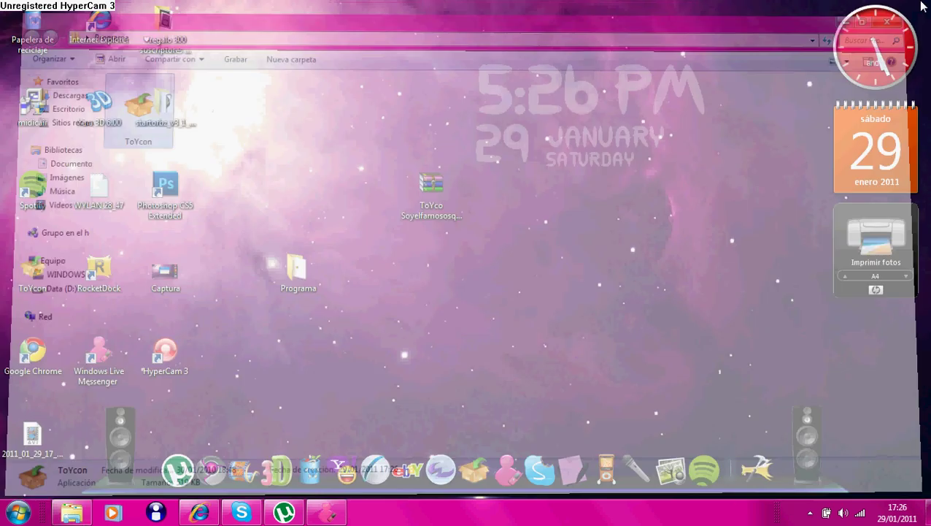
Step: Place the Programa folder and the ToYco archive side by side in the desktop's first icon row
left_click_drag(282, 271, 267, 48)
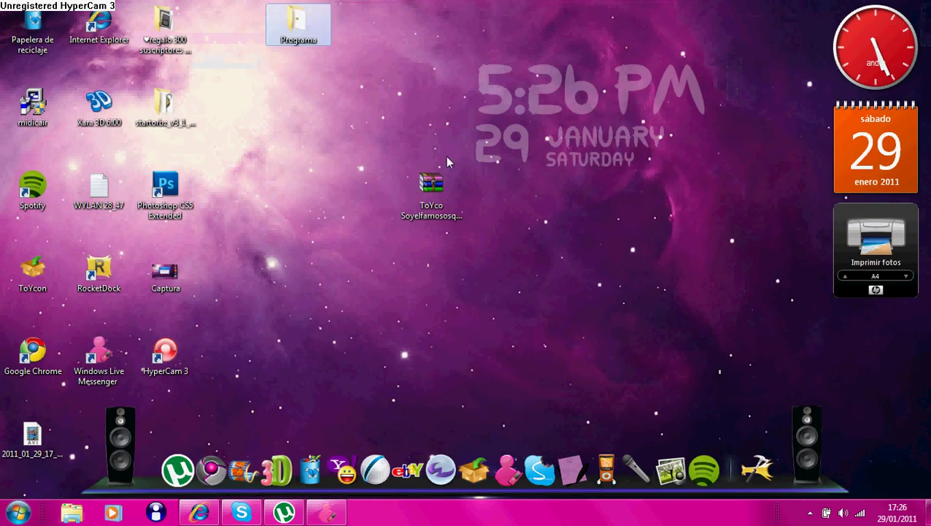
left_click_drag(445, 180, 376, 20)
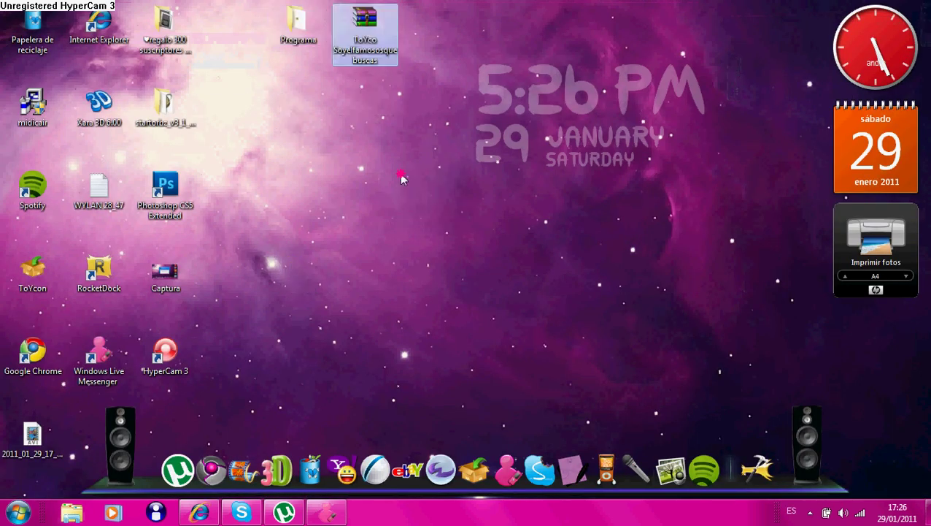
left_click(401, 175)
left_click_drag(449, 54, 731, 203)
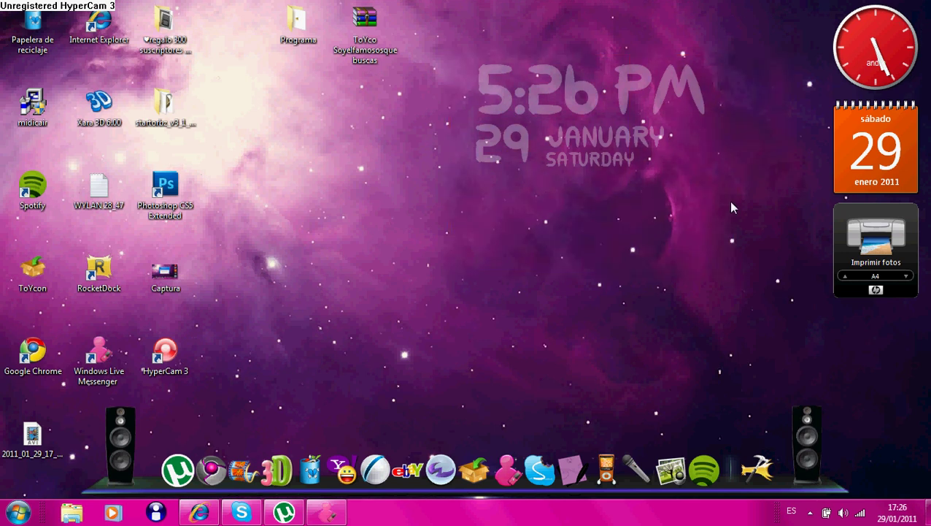
Step: Launch ToYcon and place its floating box beneath the printer gadget, beside the dock's speaker
double_click(37, 256)
left_click_drag(100, 130, 853, 443)
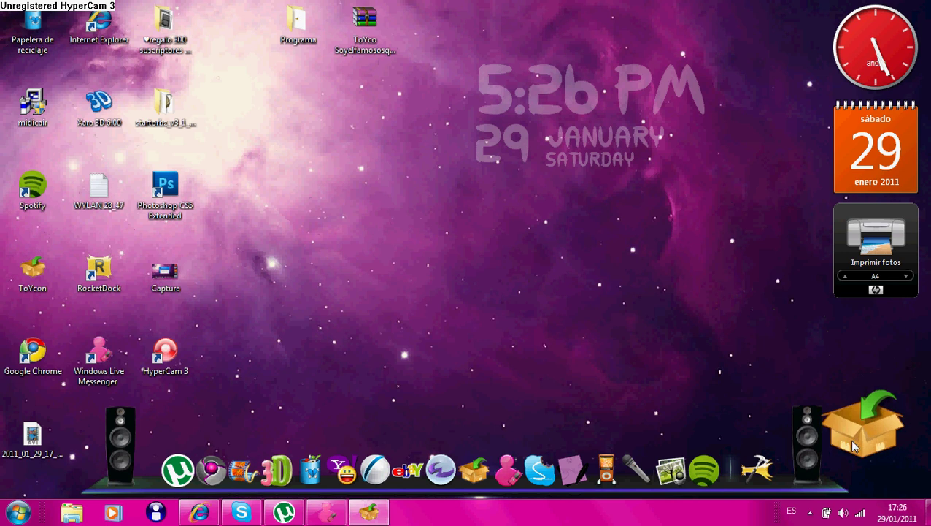
Step: Open the Mis Imágenes PNG folder and restore its window to a smaller size that leaves the ToYcon box uncovered
right_click(72, 511)
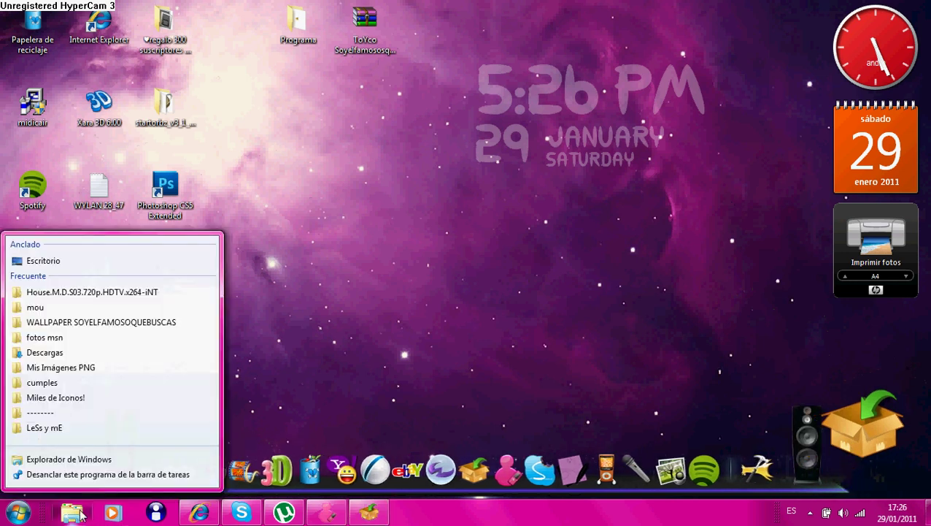
left_click(58, 367)
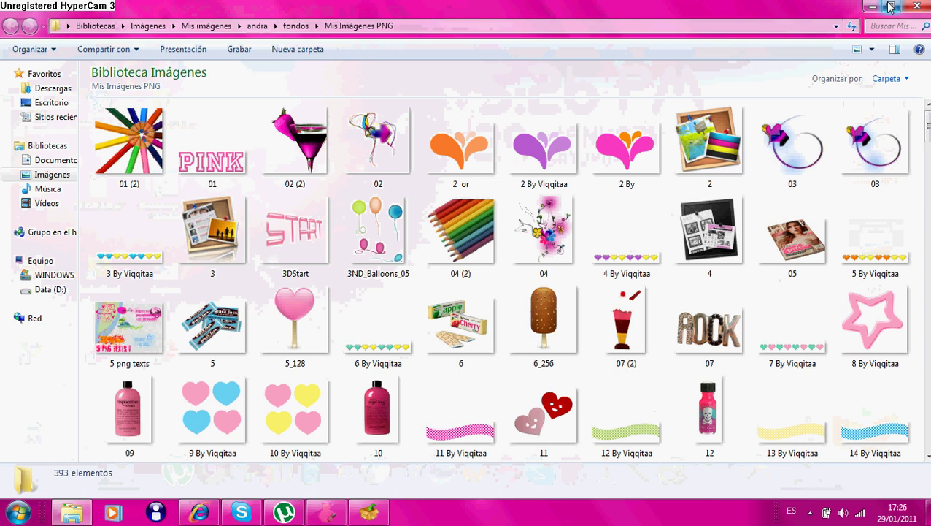
left_click(890, 7)
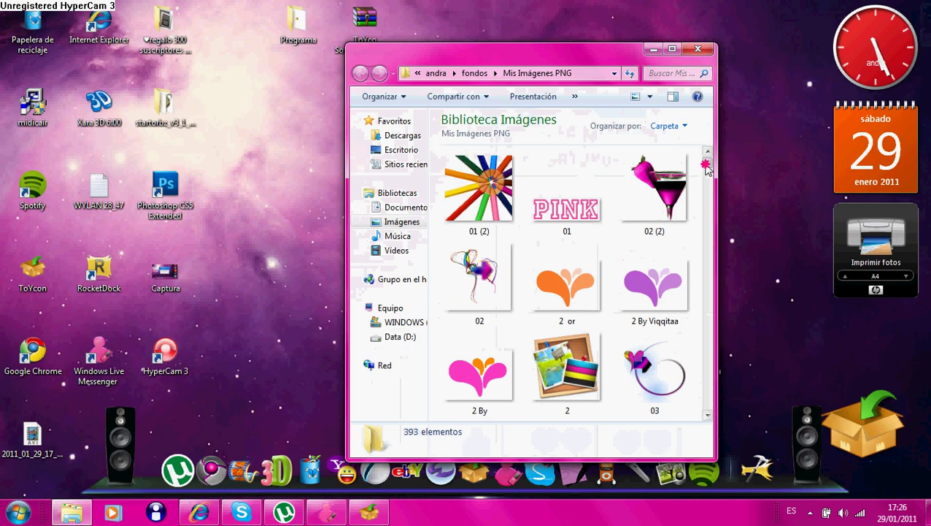
Step: Find the calz PNG image of the pink shoes and convert it to an icon with the ToYcon box
left_click_drag(707, 166, 717, 235)
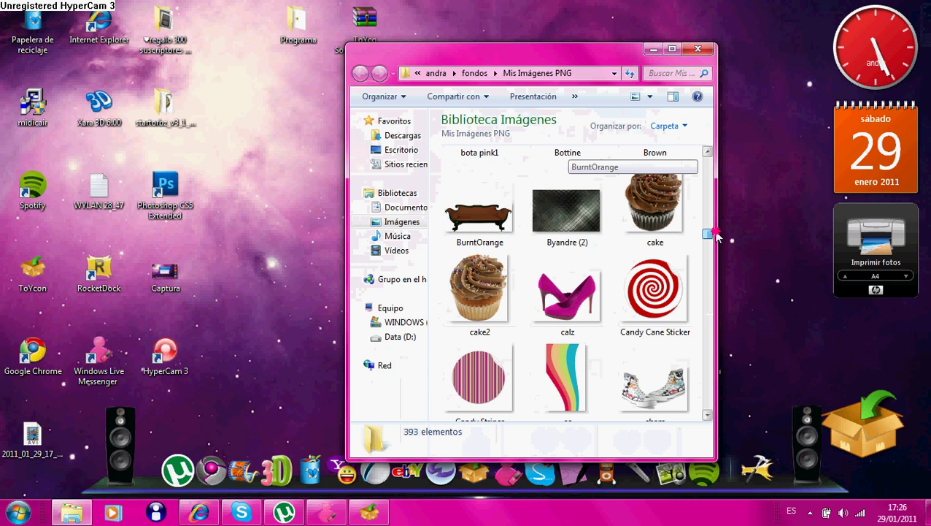
left_click(577, 301)
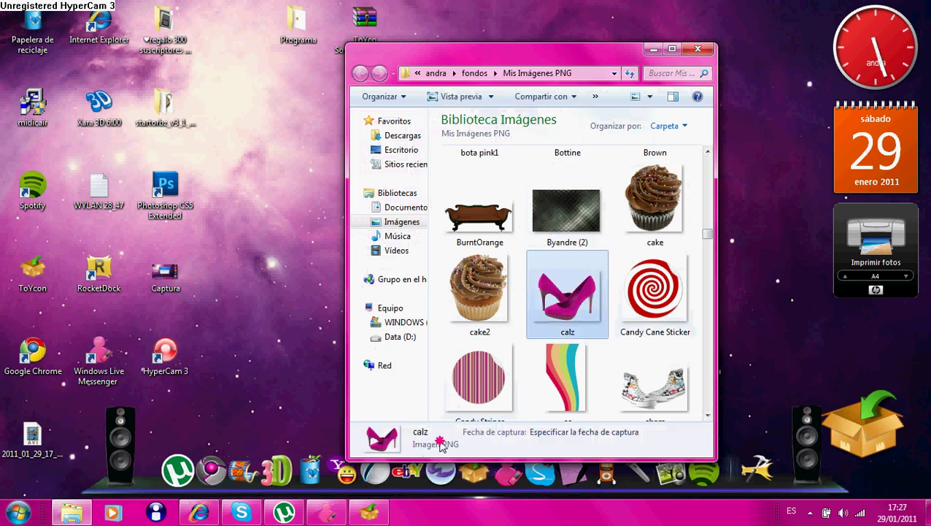
left_click_drag(549, 307, 849, 419)
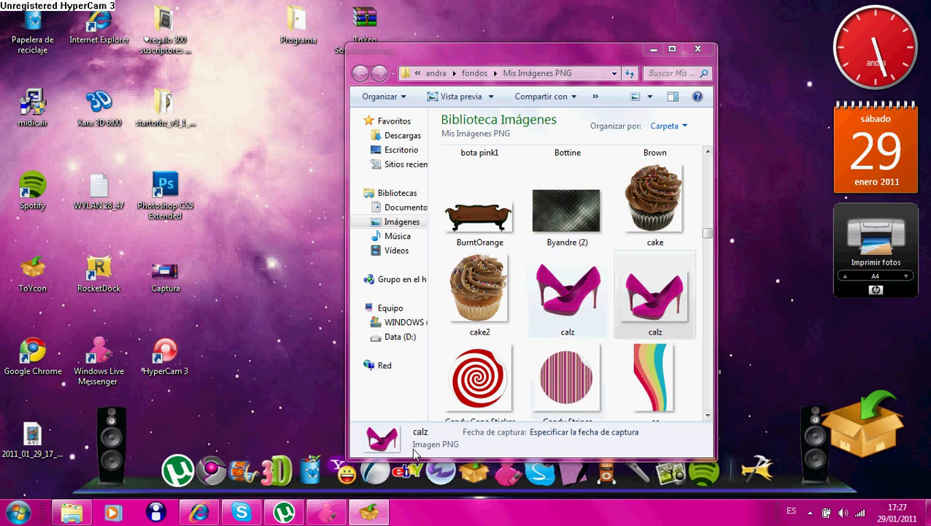
Step: Compare the calz icon file with the original PNG and view the icon in the Windows photo viewer
left_click(657, 292)
left_click(576, 283)
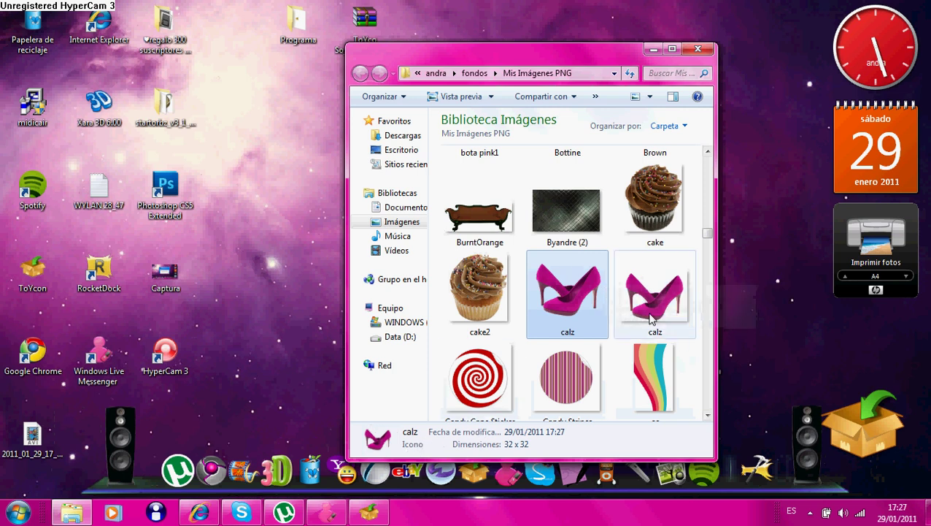
key("Right")
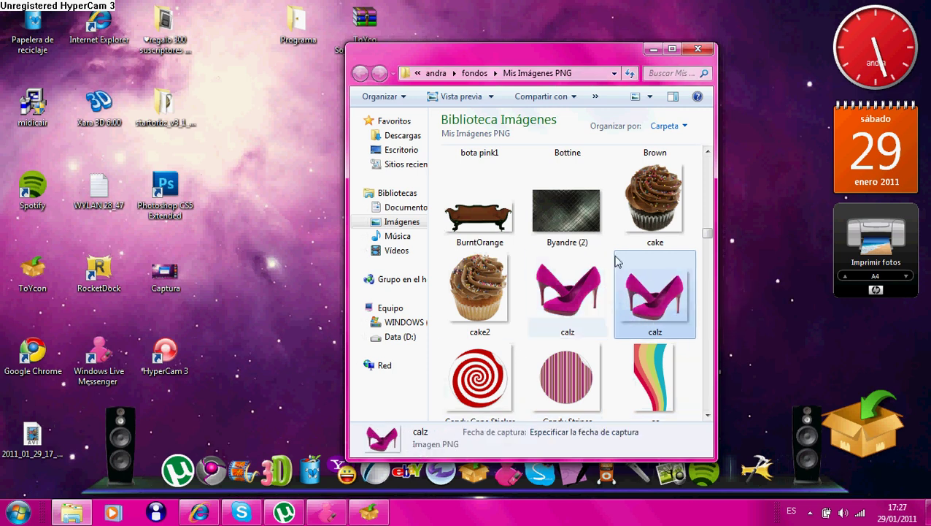
left_click(602, 261)
double_click(551, 259)
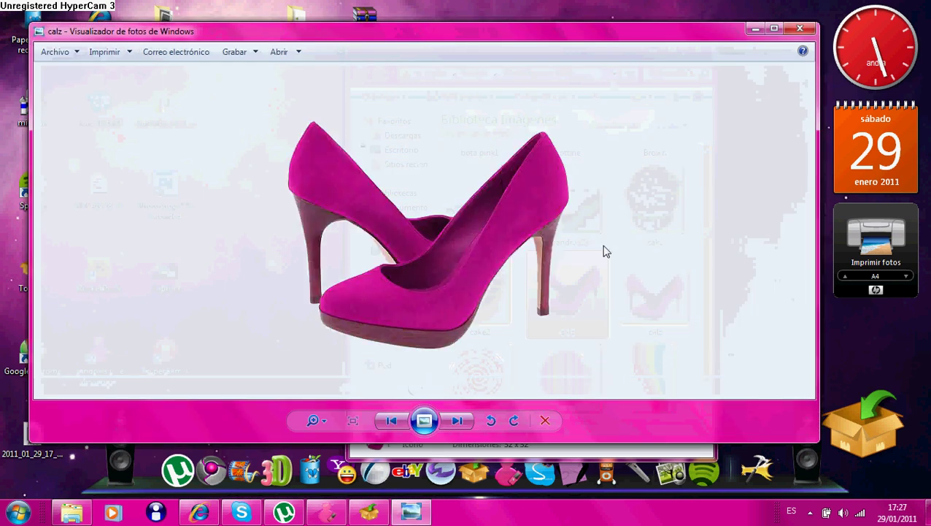
key("Left")
left_click_drag(439, 37, 512, 82)
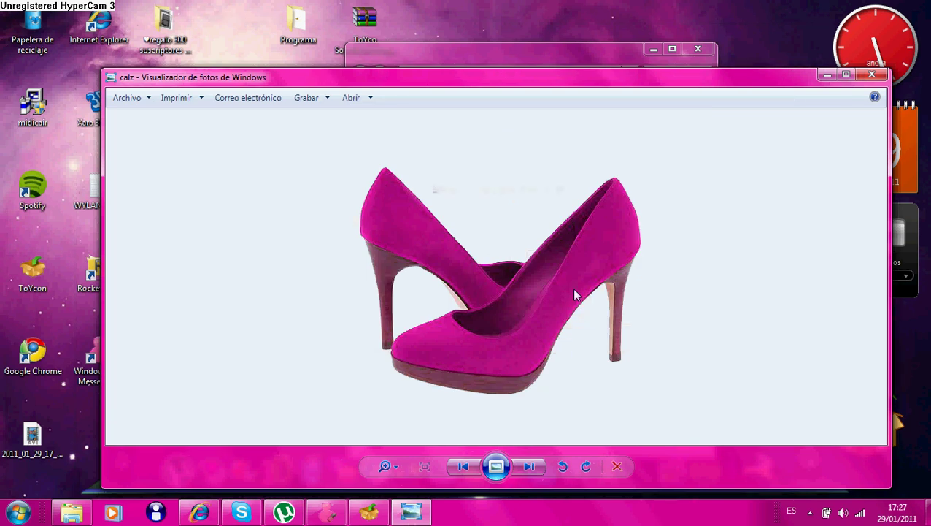
Step: Close the calz icon preview, view the original calz PNG in the photo viewer, check its zoom slider and close the viewer
left_click(871, 74)
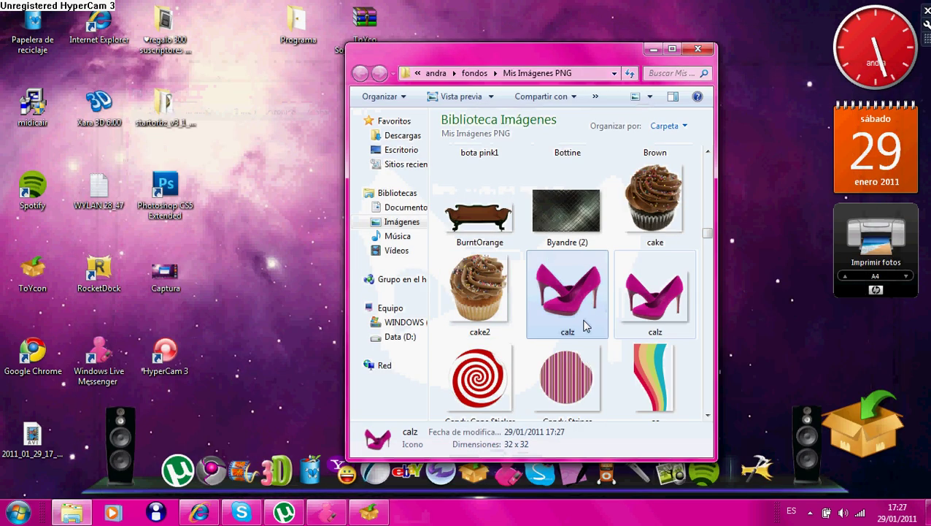
double_click(660, 280)
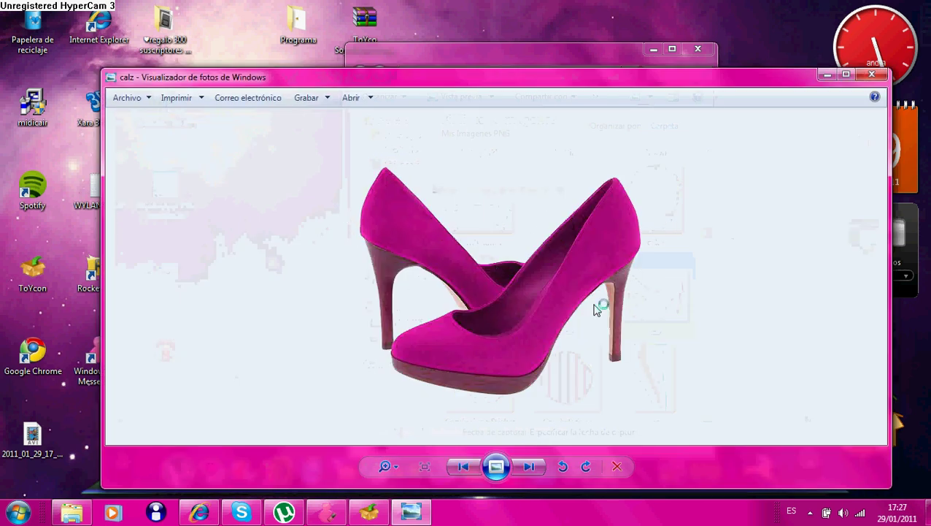
left_click(389, 470)
left_click_drag(390, 466, 394, 424)
left_click(870, 76)
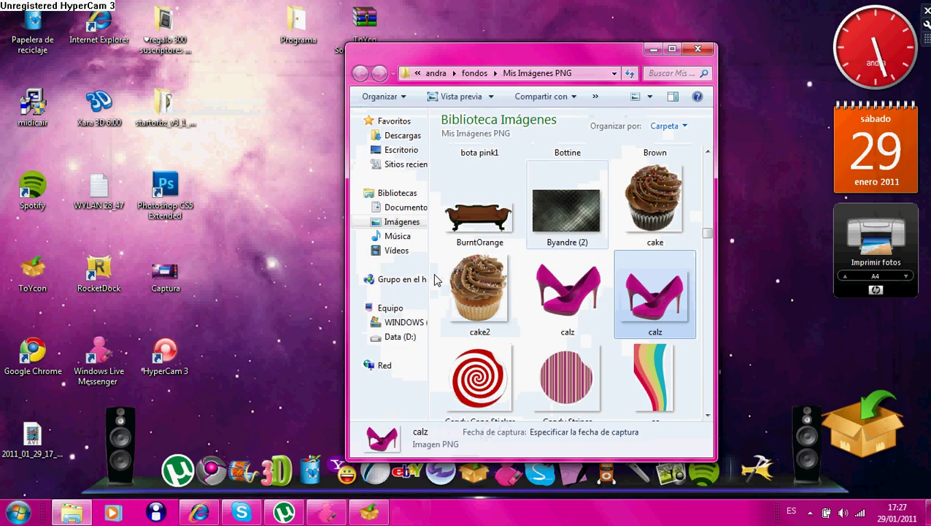
Step: Minimize the Mis Imágenes PNG folder, move the ToYcon box beneath the desktop clock gadget and exit ToYcon
left_click(654, 49)
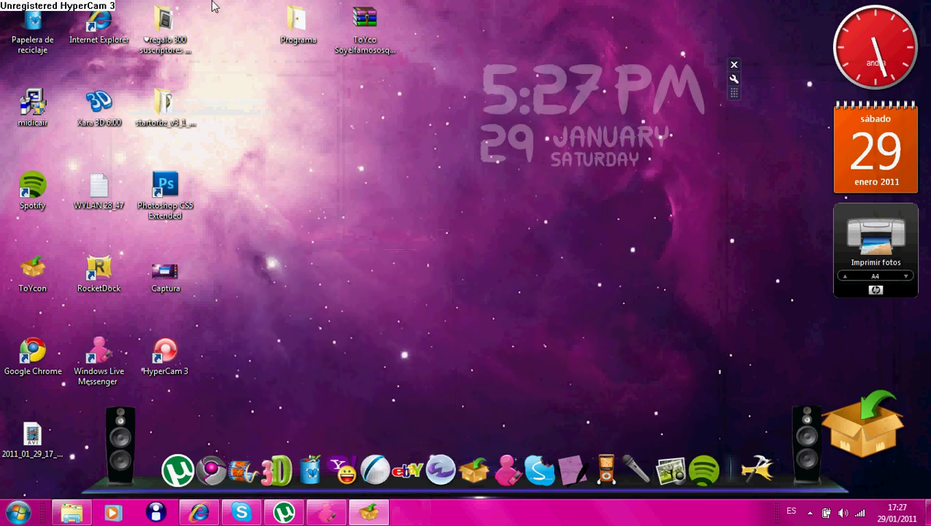
left_click_drag(217, 2, 395, 58)
left_click_drag(868, 447, 635, 227)
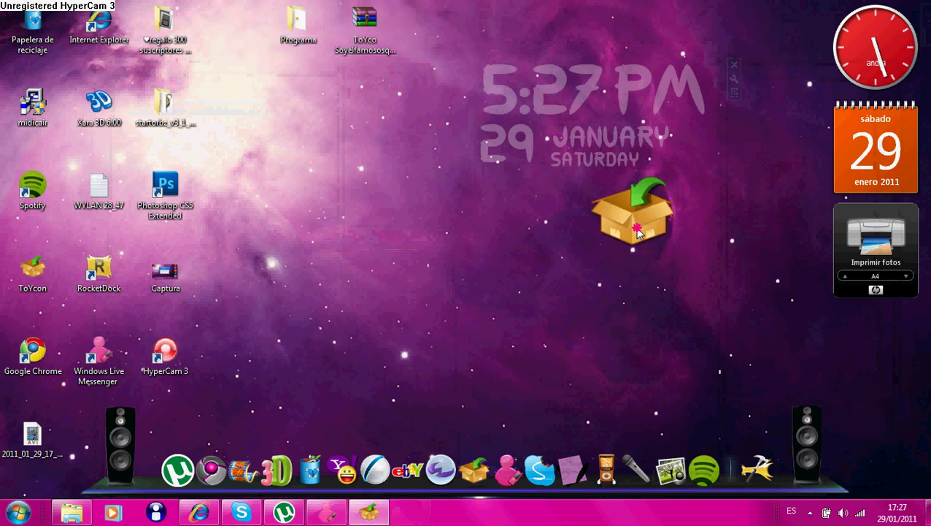
right_click(636, 231)
left_click(627, 305)
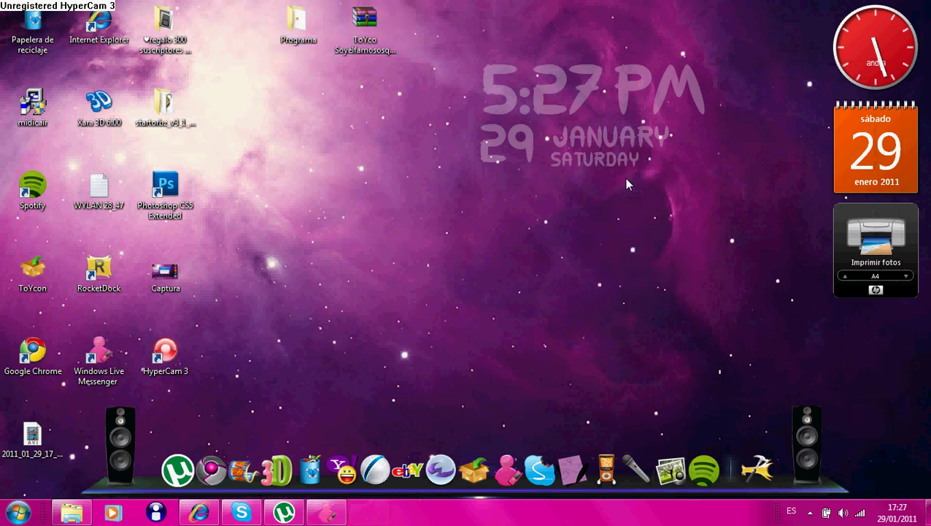
mouse_move(607, 93)
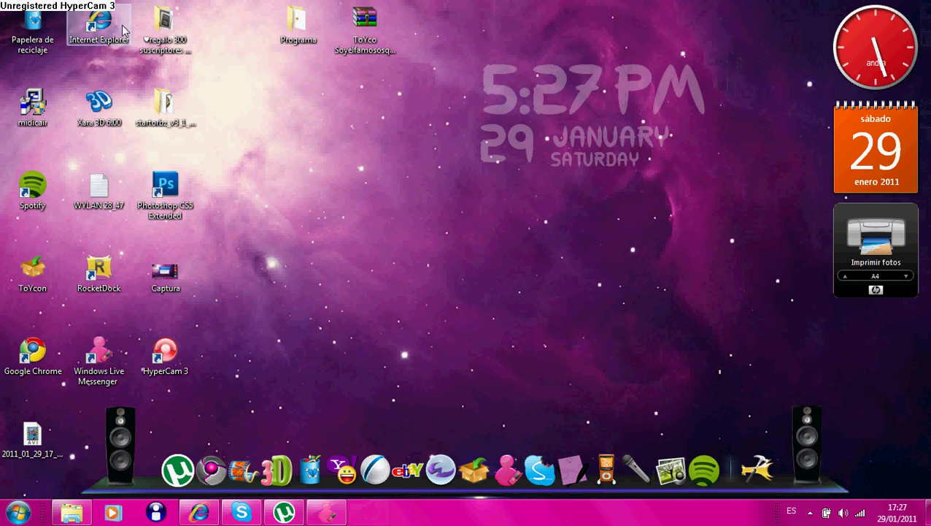
left_click_drag(1, 1, 402, 65)
left_click_drag(400, 59, 2, 6)
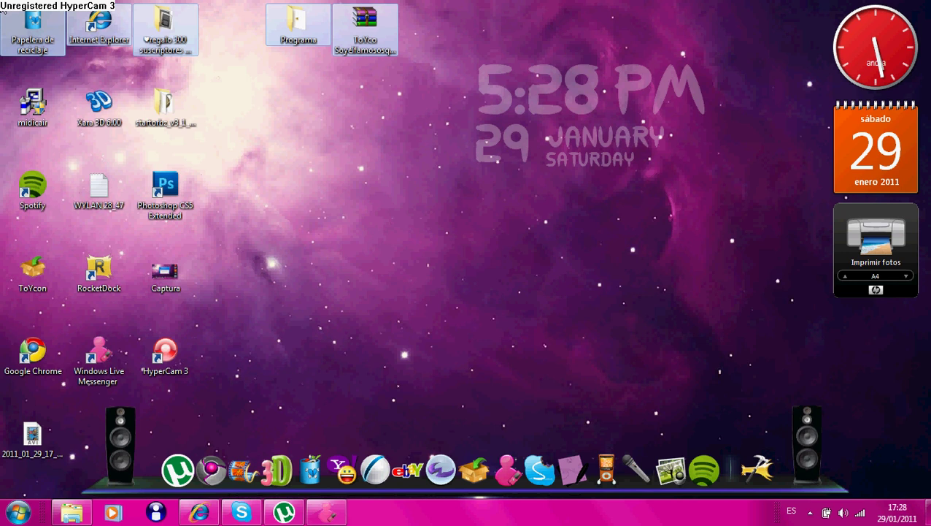
left_click_drag(243, 132, 238, 60)
left_click_drag(362, 216, 223, 281)
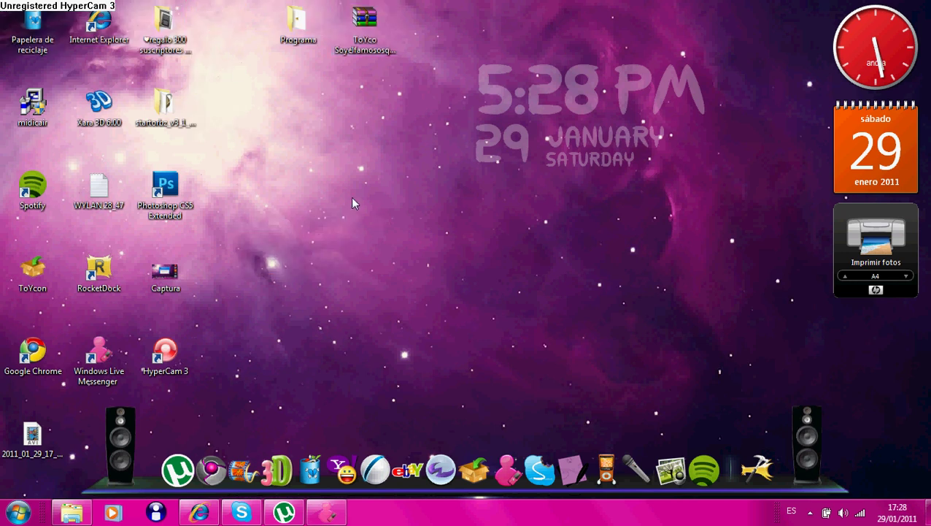
mouse_move(487, 77)
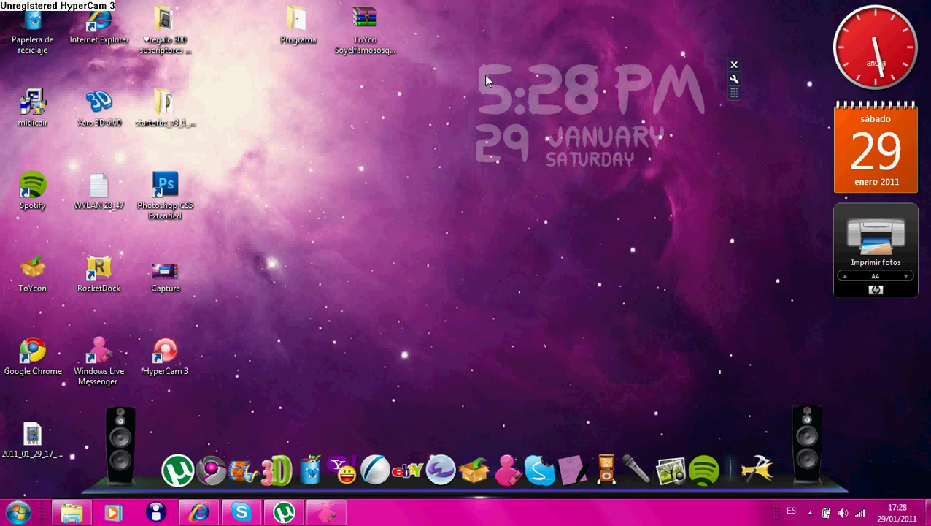